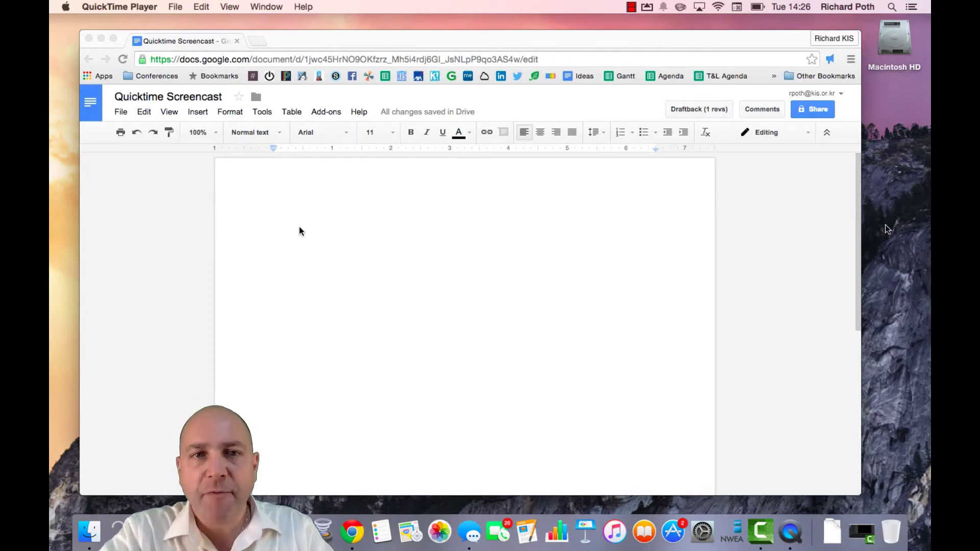
Rotate the screencast clip left again, rotate it right twice until it is upright, and enlarge its window.
mouse_move(549, 138)
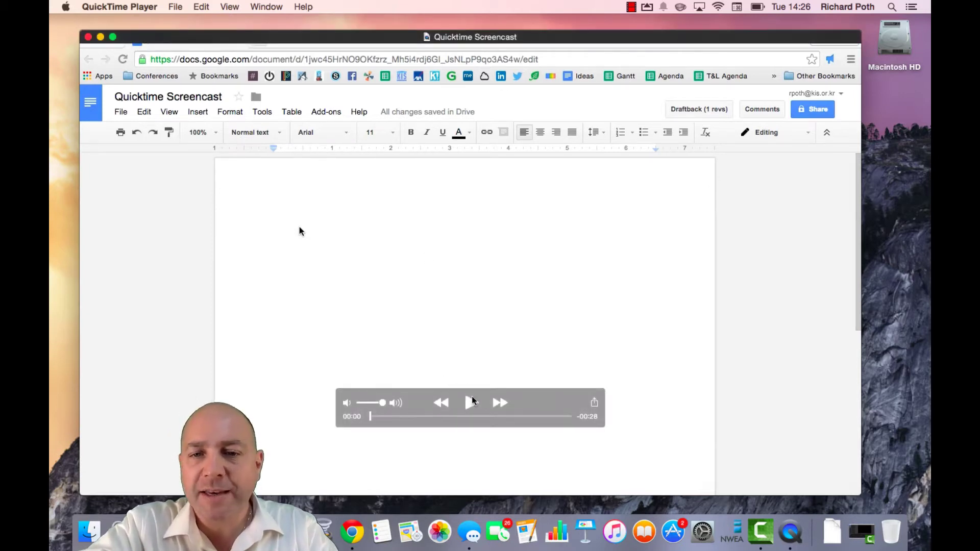
click(201, 6)
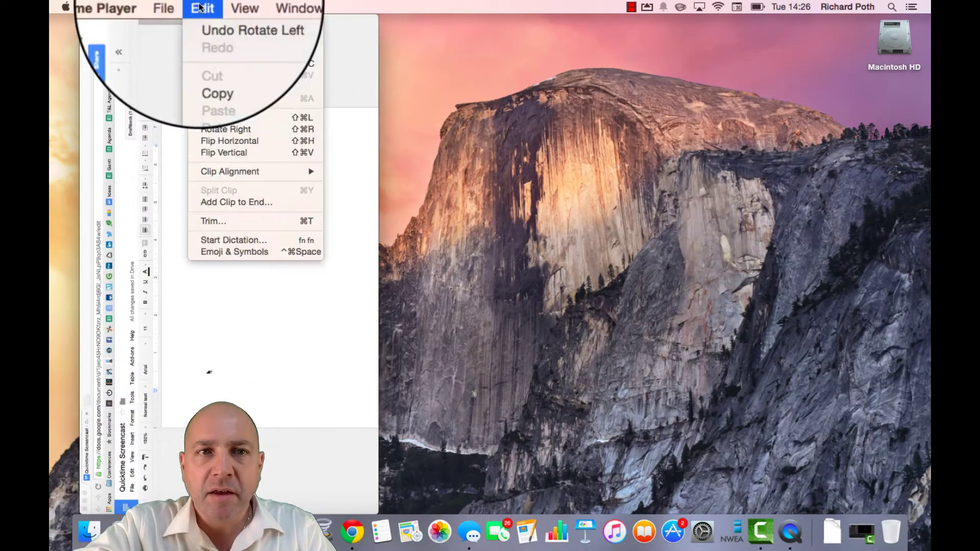
click(270, 117)
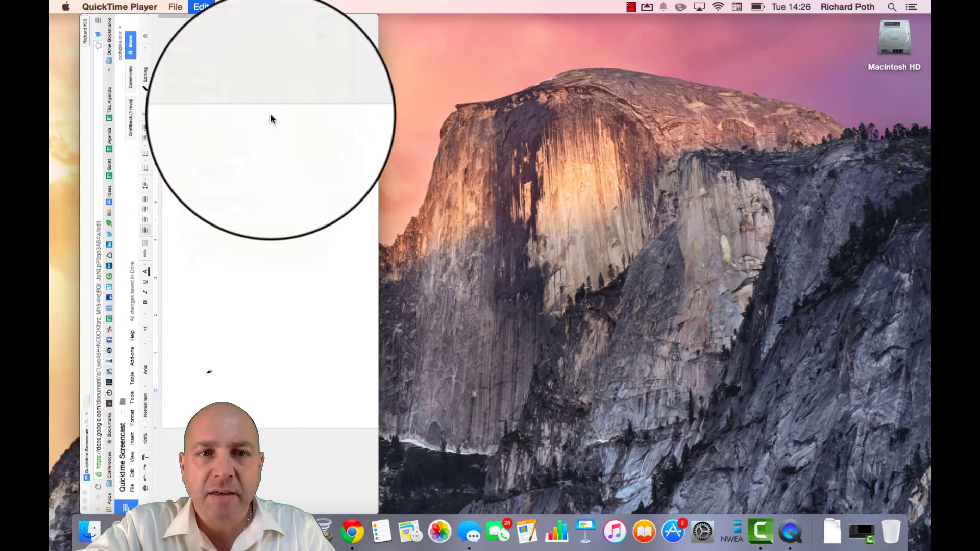
click(201, 7)
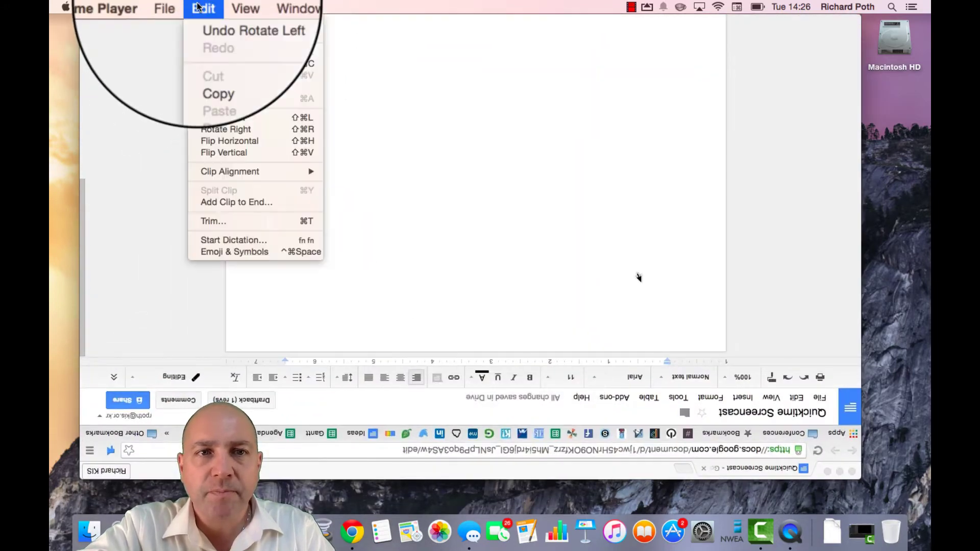
click(248, 128)
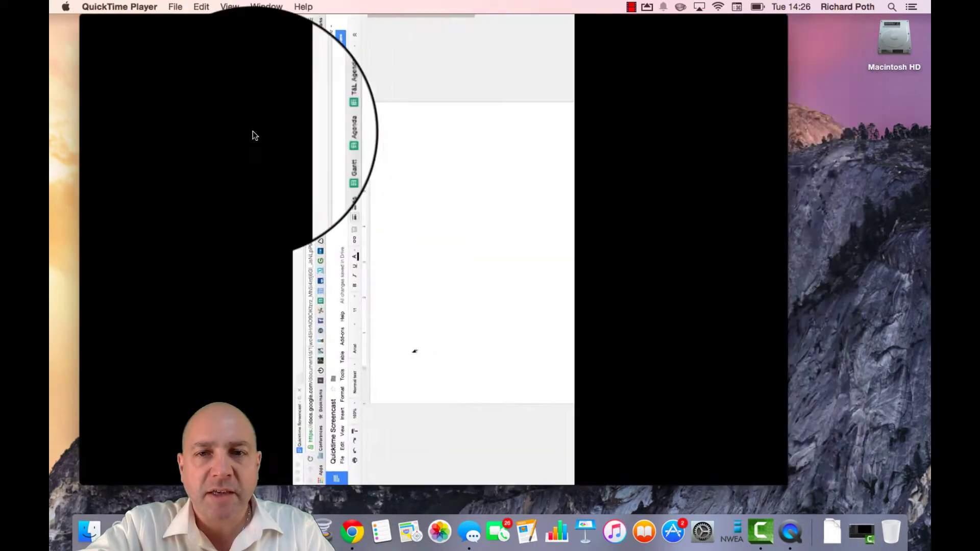
click(201, 6)
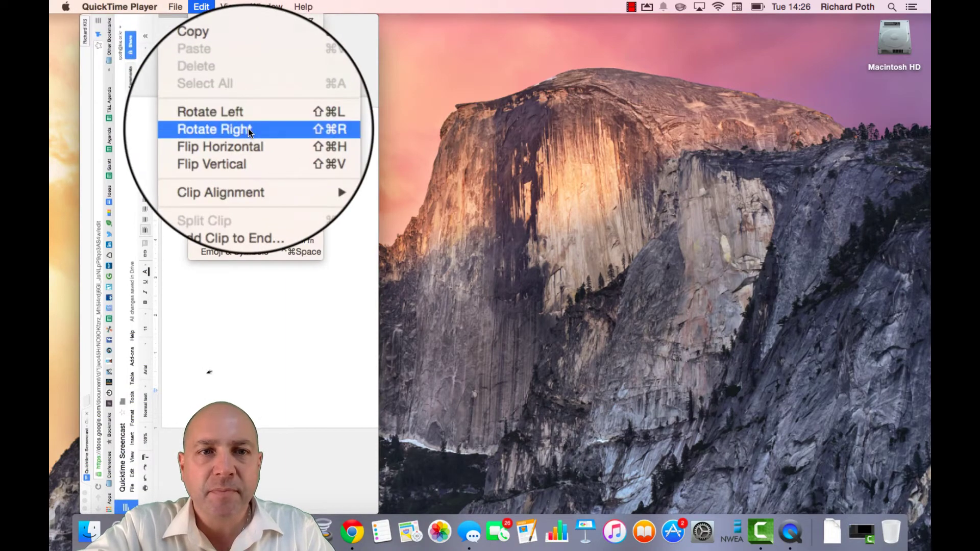
click(247, 128)
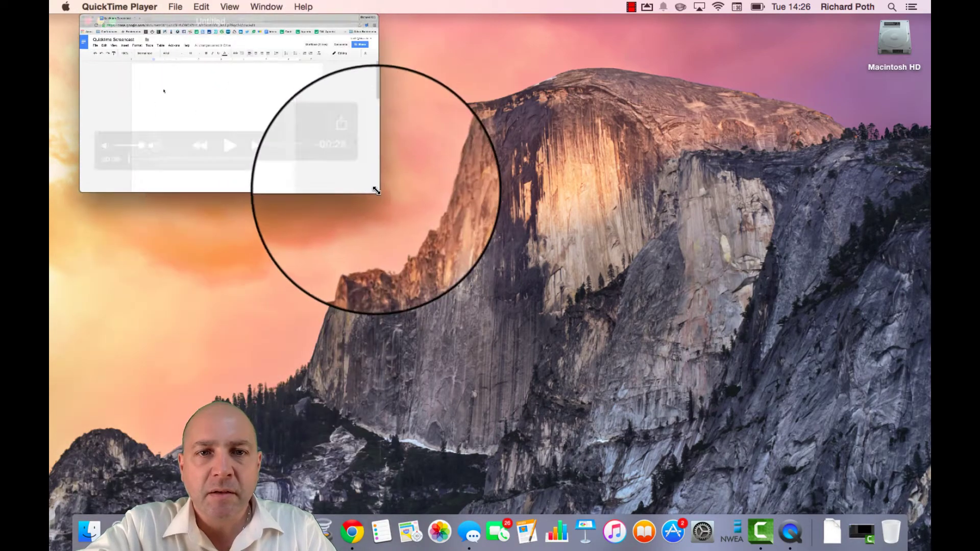
key(super+1)
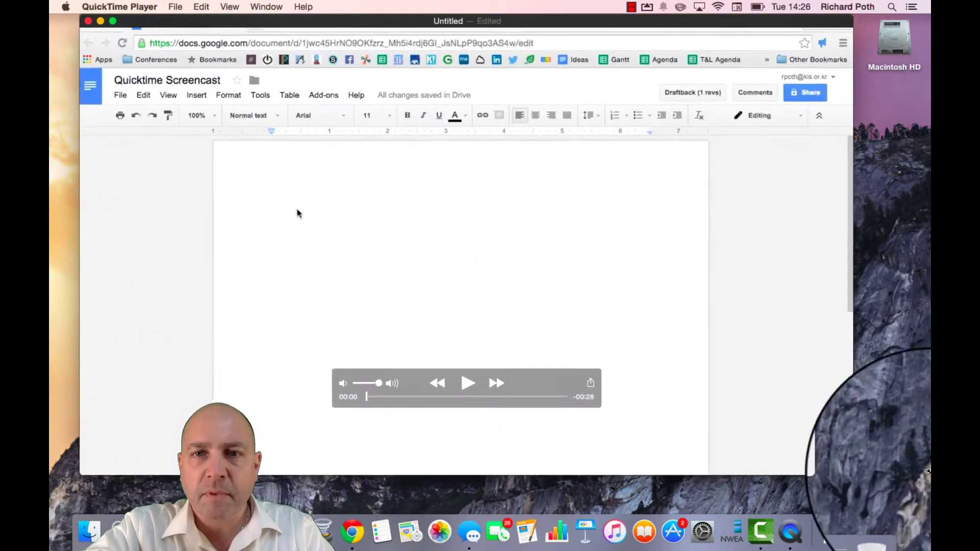
Flip the screencast clip horizontally, then apply the same flip again to restore its orientation.
click(201, 6)
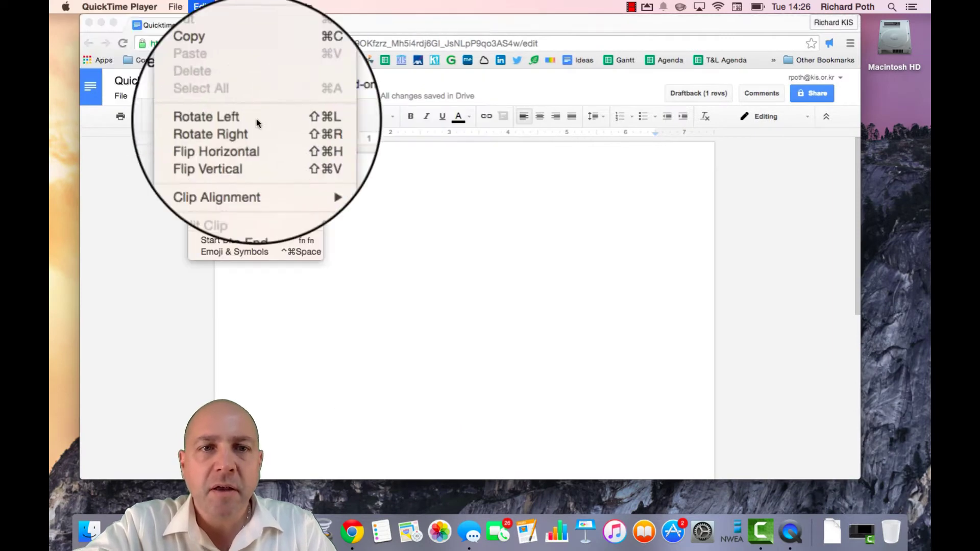
click(271, 142)
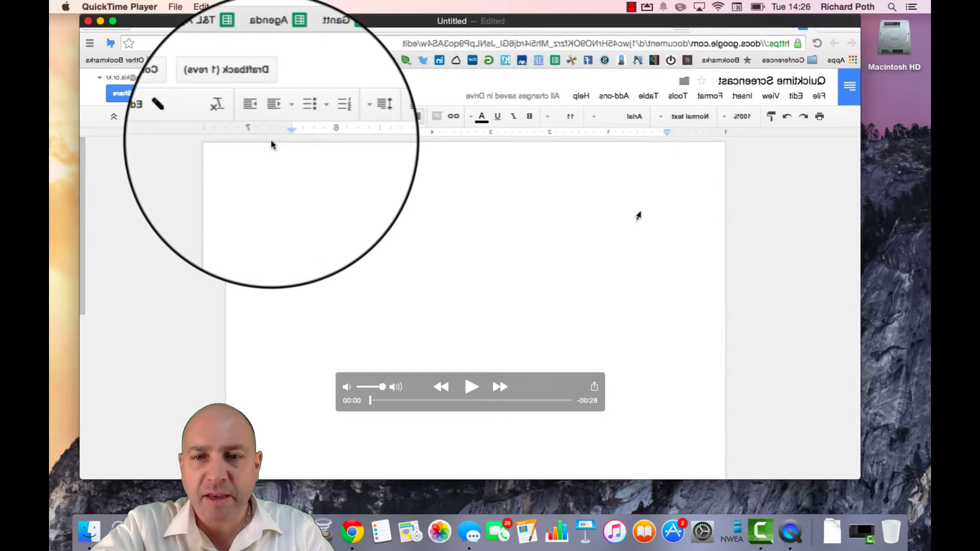
click(201, 7)
click(250, 142)
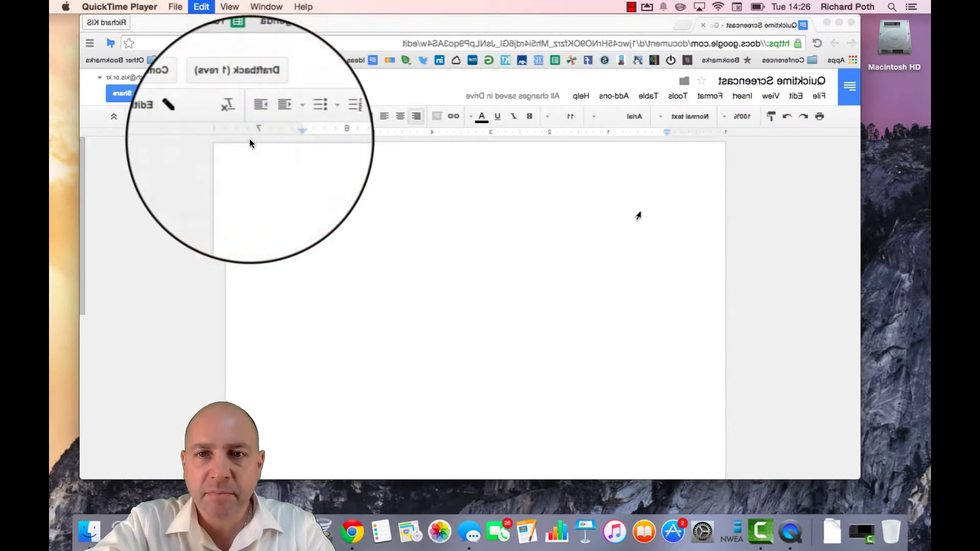
Flip the screencast clip vertically, then repeat the vertical flip to bring it back upright.
click(201, 7)
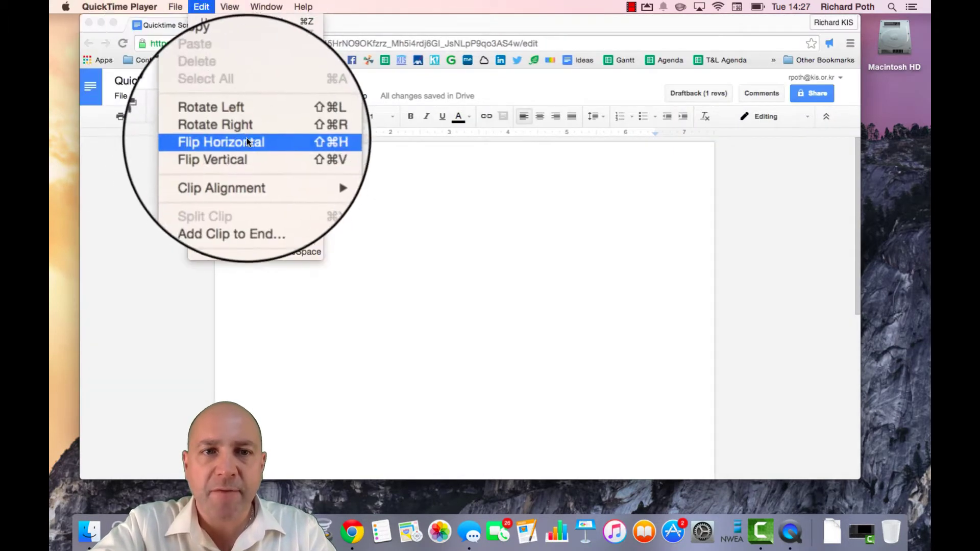
click(252, 151)
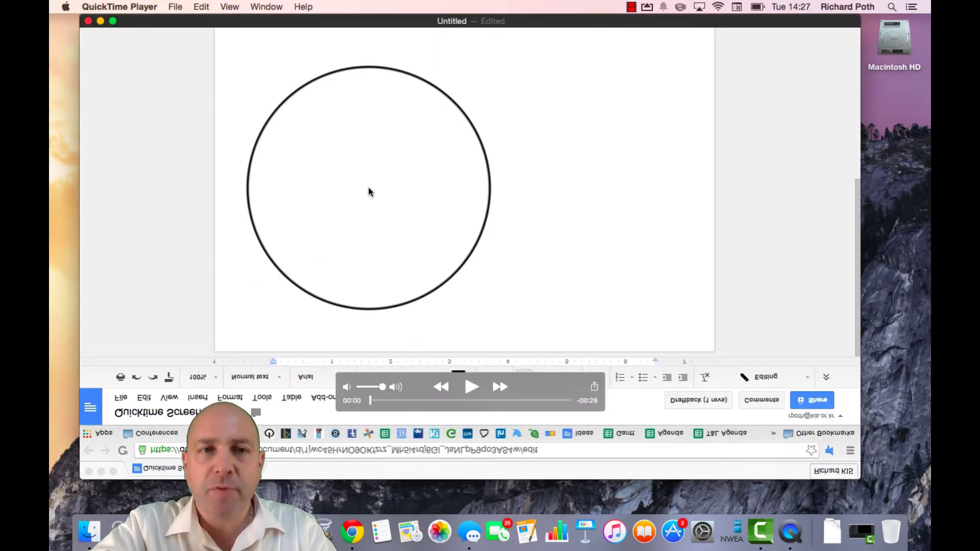
click(201, 7)
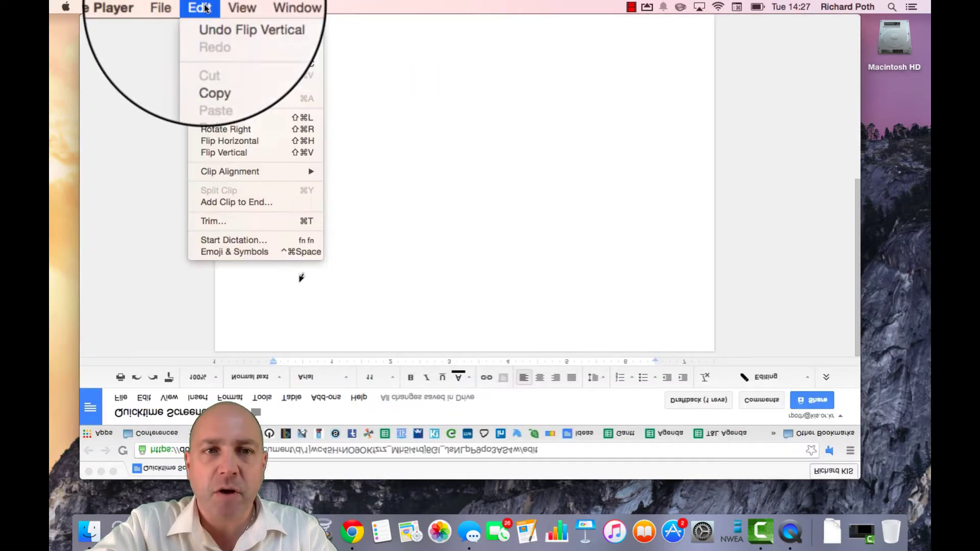
click(259, 152)
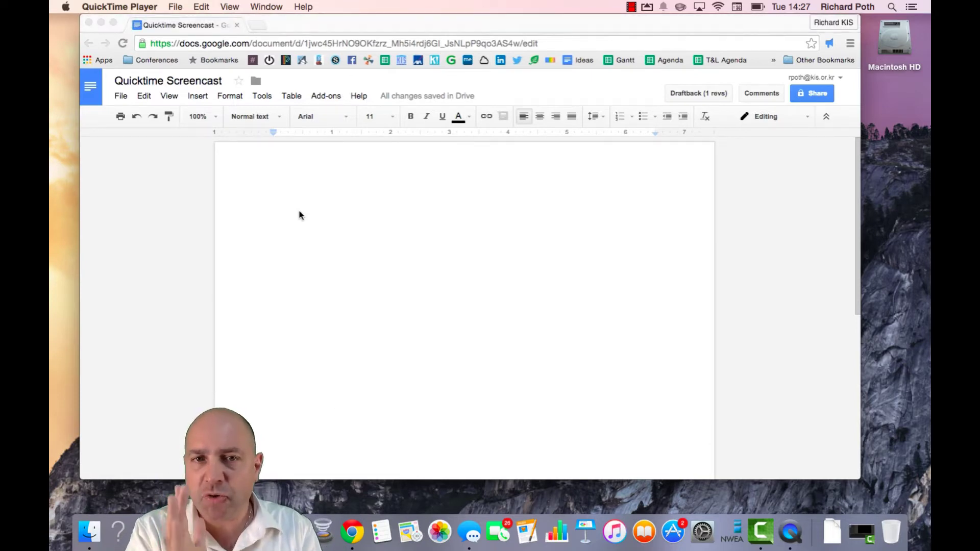
Position the playhead at 00:20 in the Quicktime Screencast clip and split the clip there.
mouse_move(614, 383)
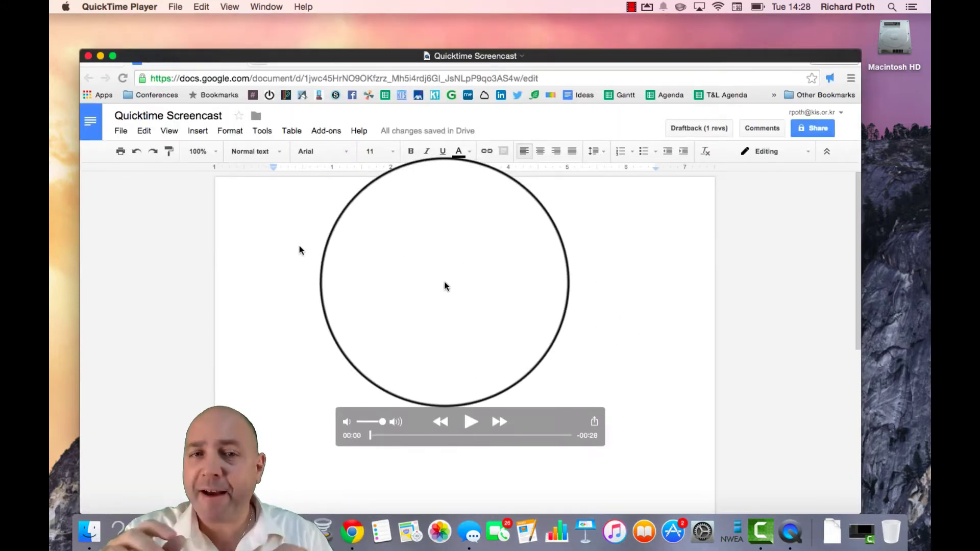
drag(370, 436, 510, 436)
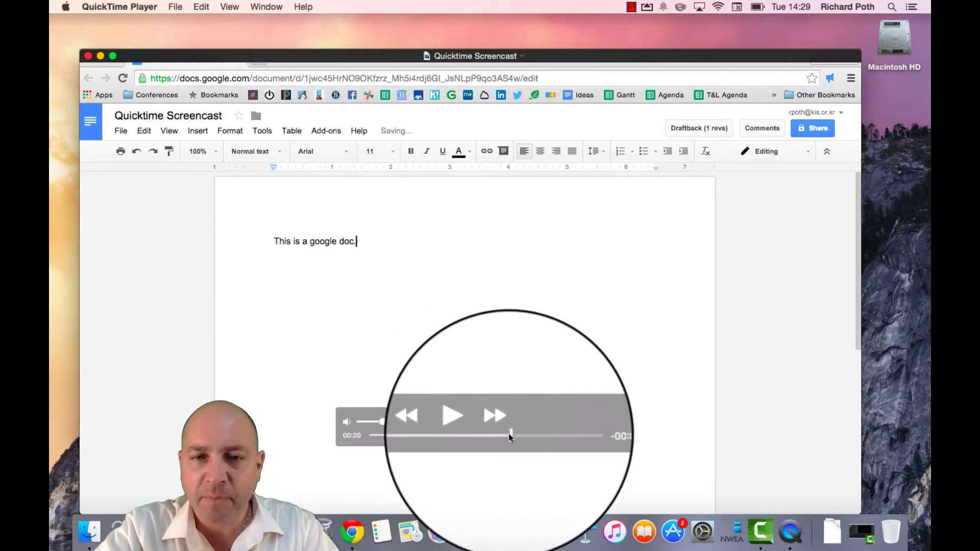
key(space)
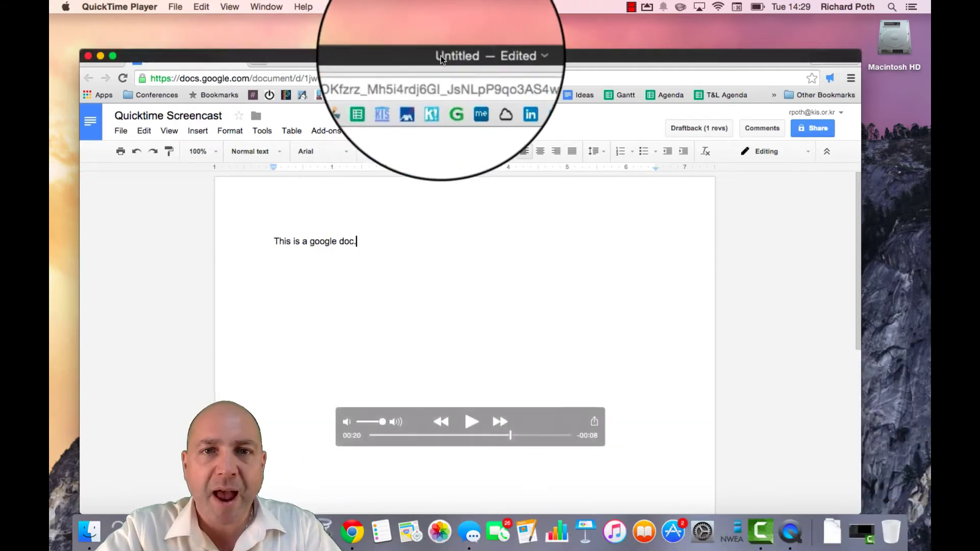
Close the edited movie and save it in the Movies folder as "Quicktime Split Clip".
drag(452, 58, 480, 42)
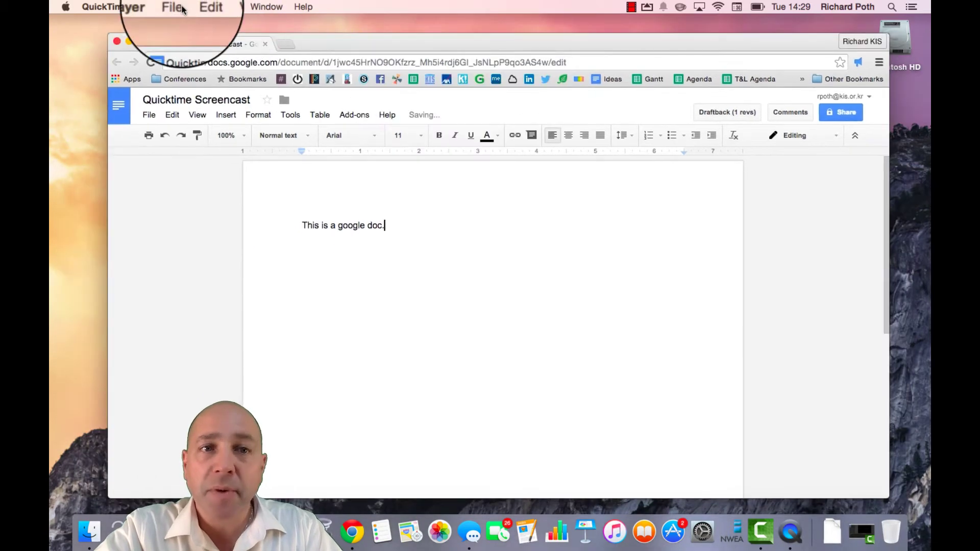
click(117, 40)
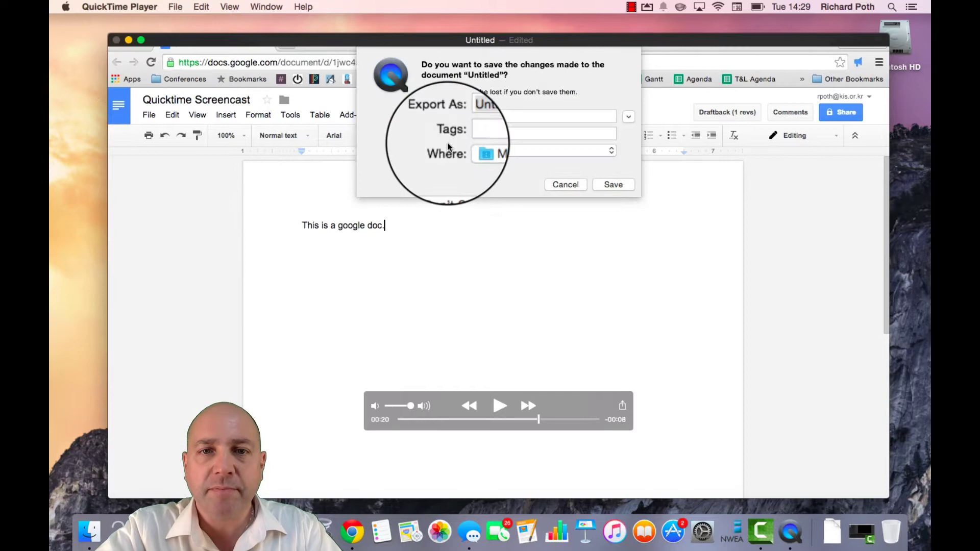
key(BackSpace)
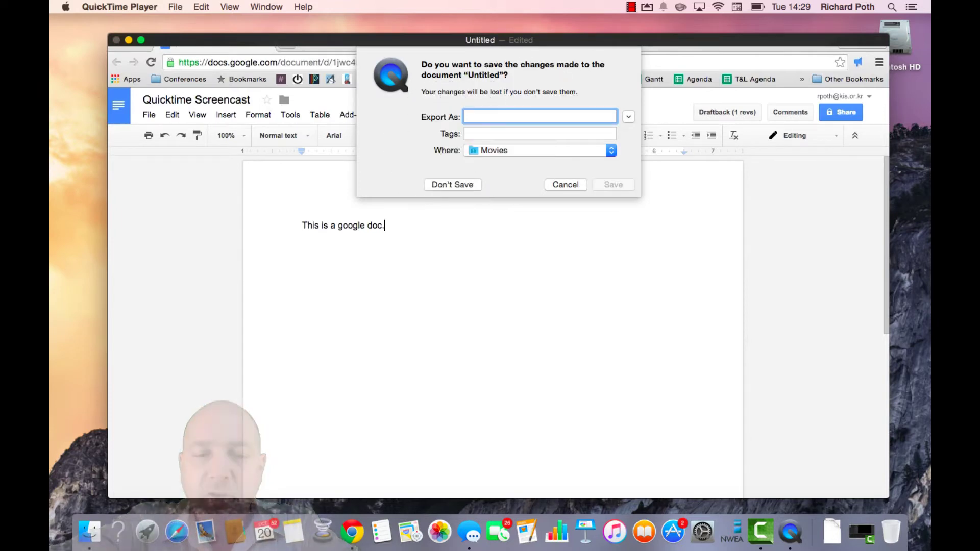
click(618, 188)
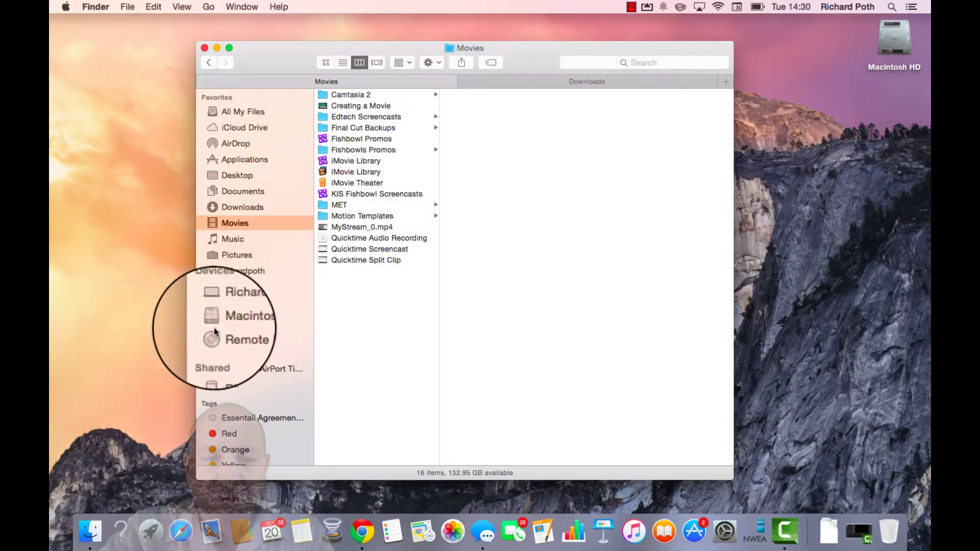
In Finder's Movies folder, preview Quicktime Split Clip and open the original Quicktime Screencast.
click(366, 261)
click(366, 261)
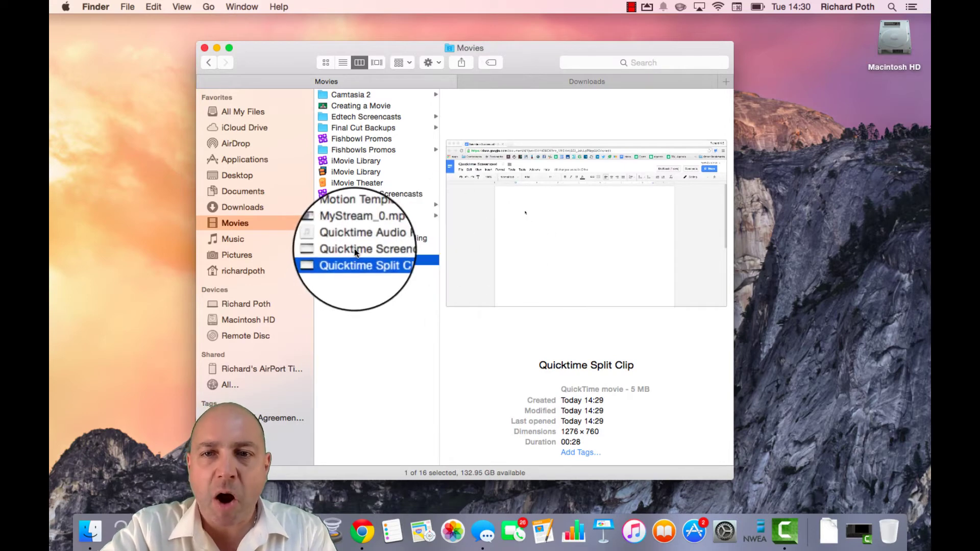
click(354, 250)
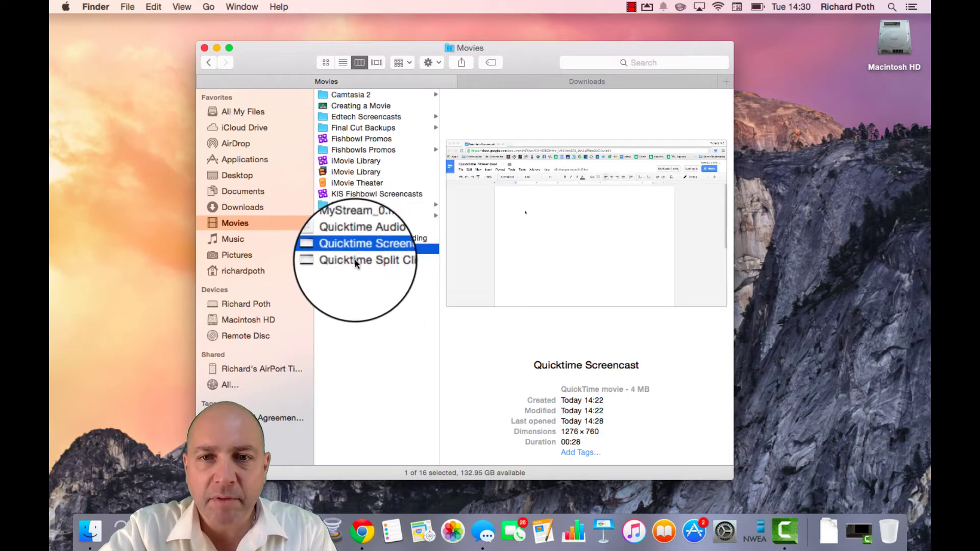
double_click(354, 250)
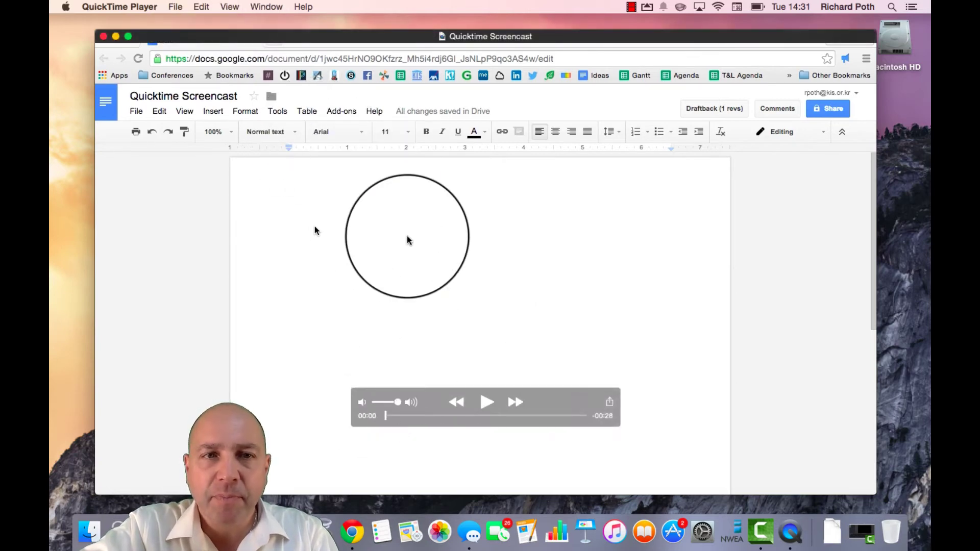
Trim both ends of the Quicktime Screencast, keeping a middle section about 12 seconds long.
click(201, 7)
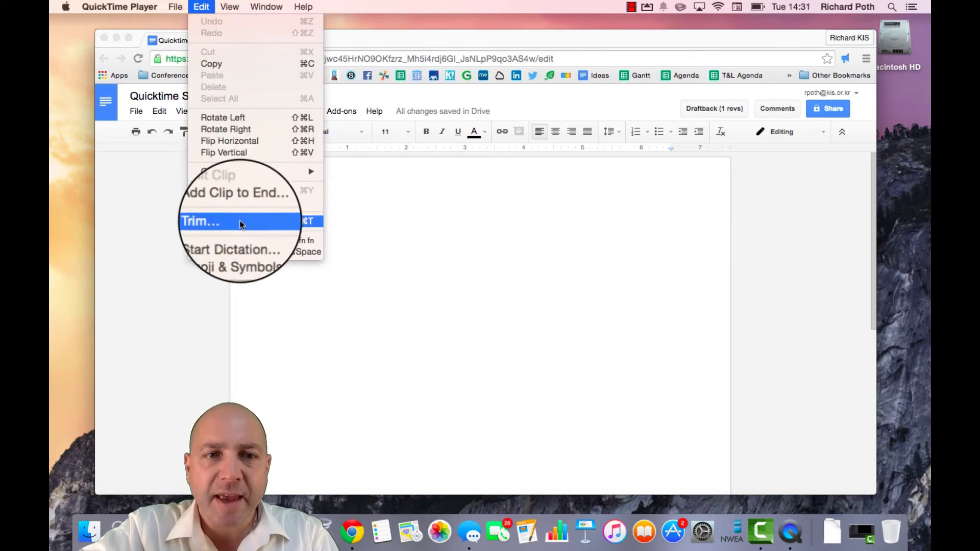
click(240, 221)
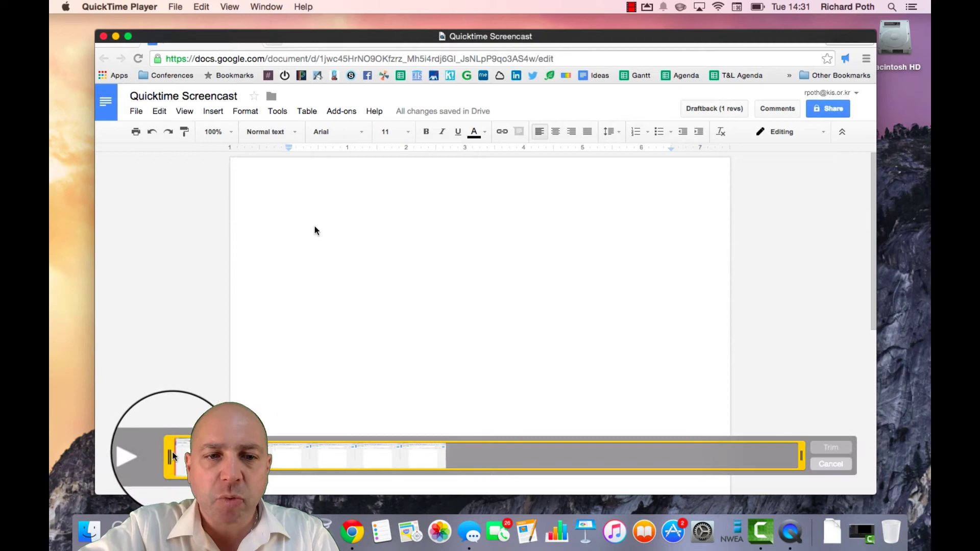
drag(173, 456, 344, 454)
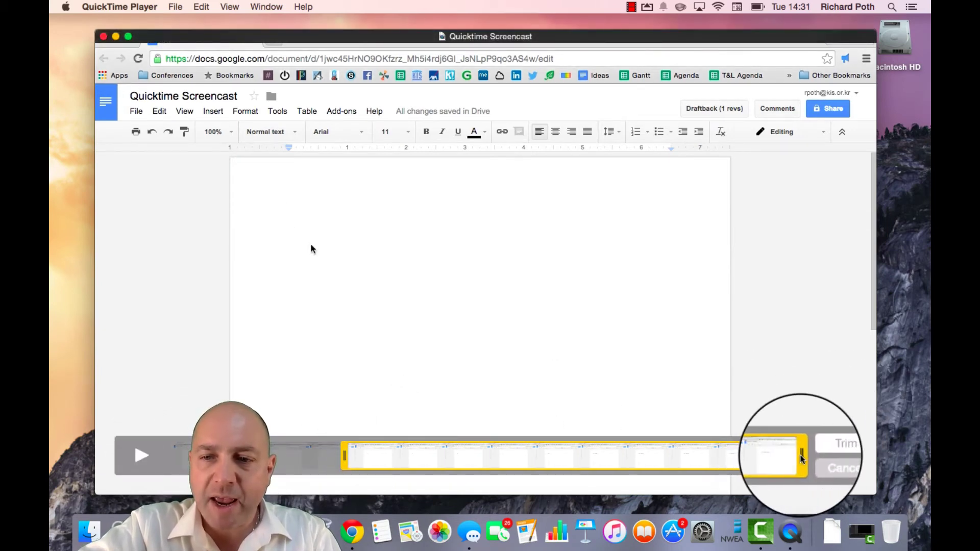
drag(803, 457, 627, 456)
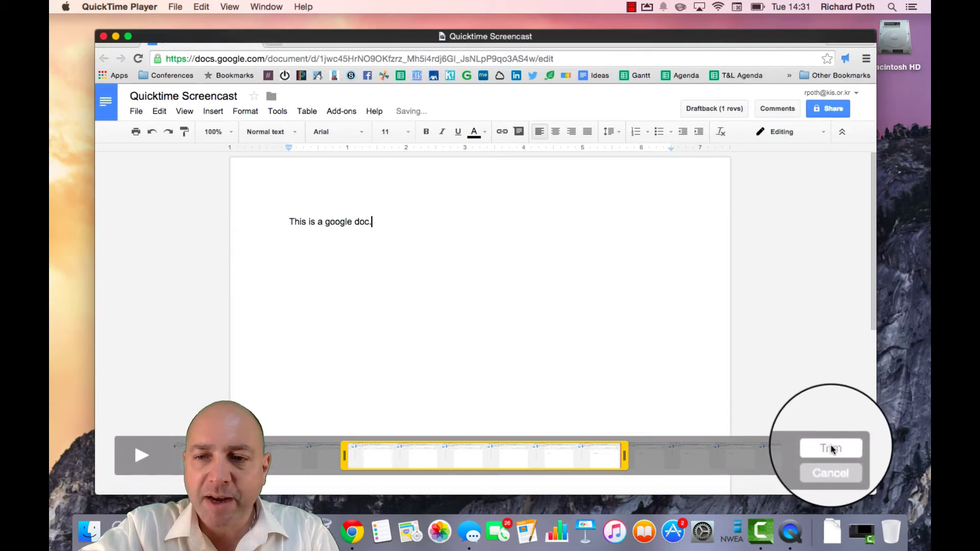
click(831, 450)
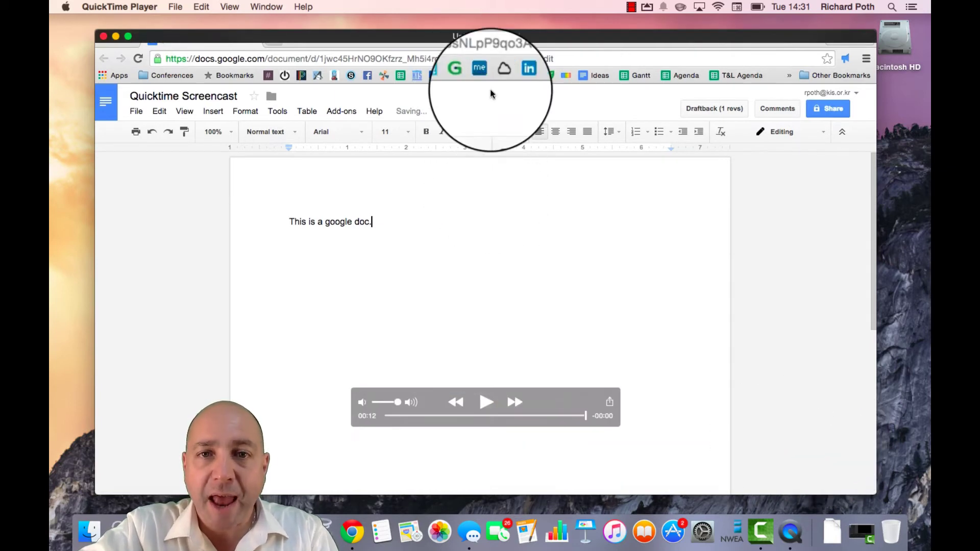
Close the trimmed movie and save it in the Movies folder as "Quicktime - Trim".
click(103, 38)
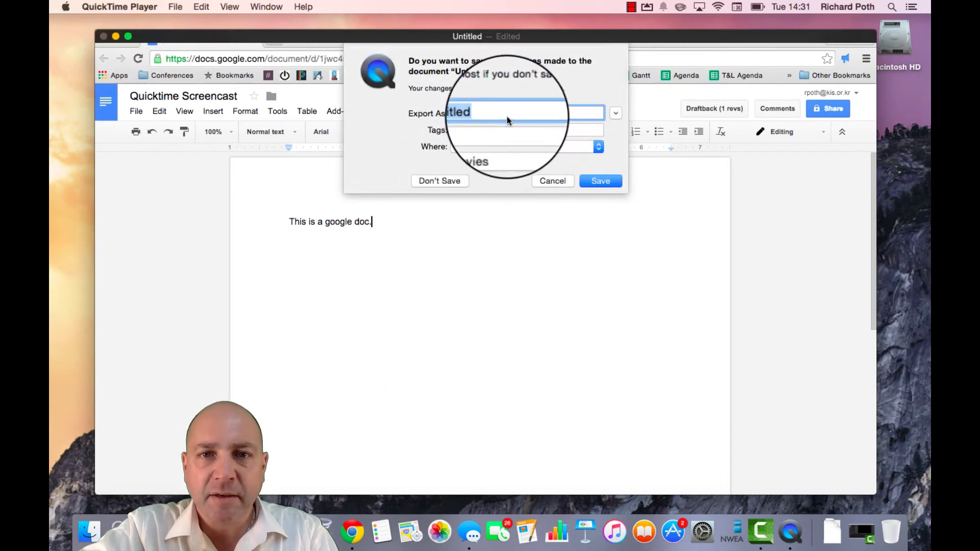
text(Quicktime - Trim)
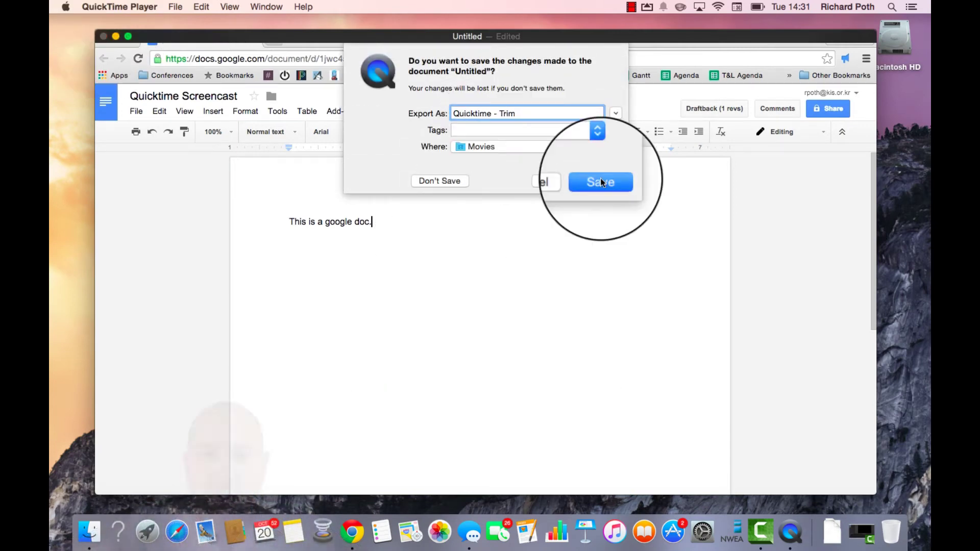
click(600, 180)
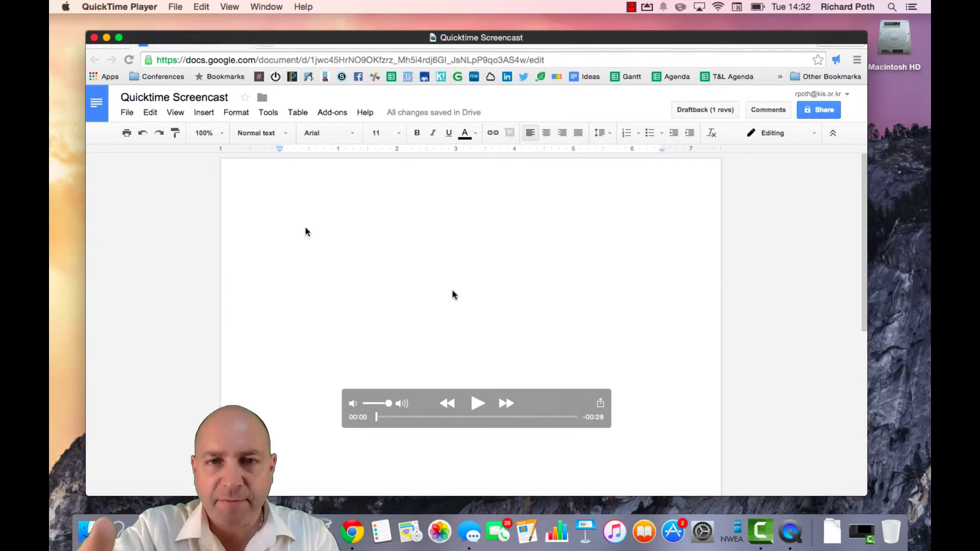
Add the "Creating a Movie" clip to the end of the Quicktime Screencast and move the playhead to 00:27 to check the join.
key(space)
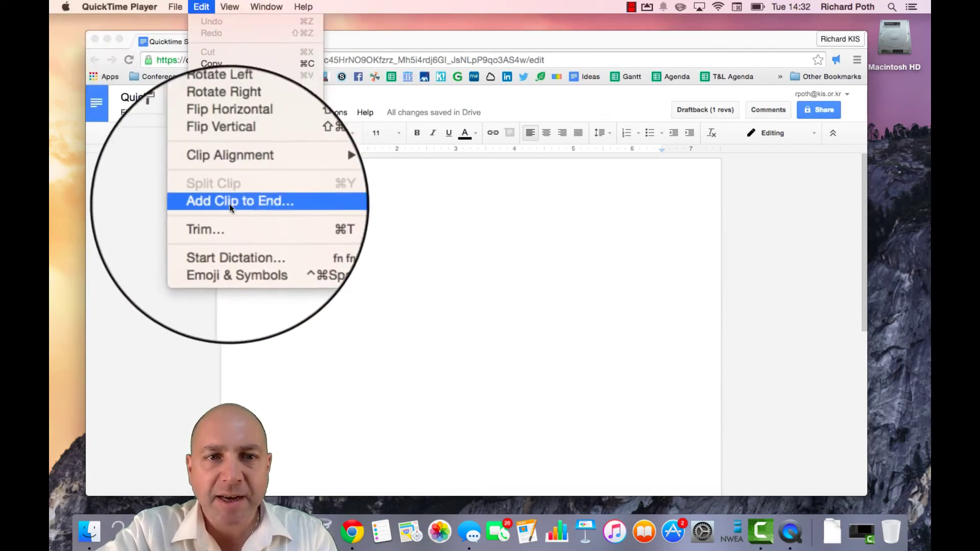
key(space)
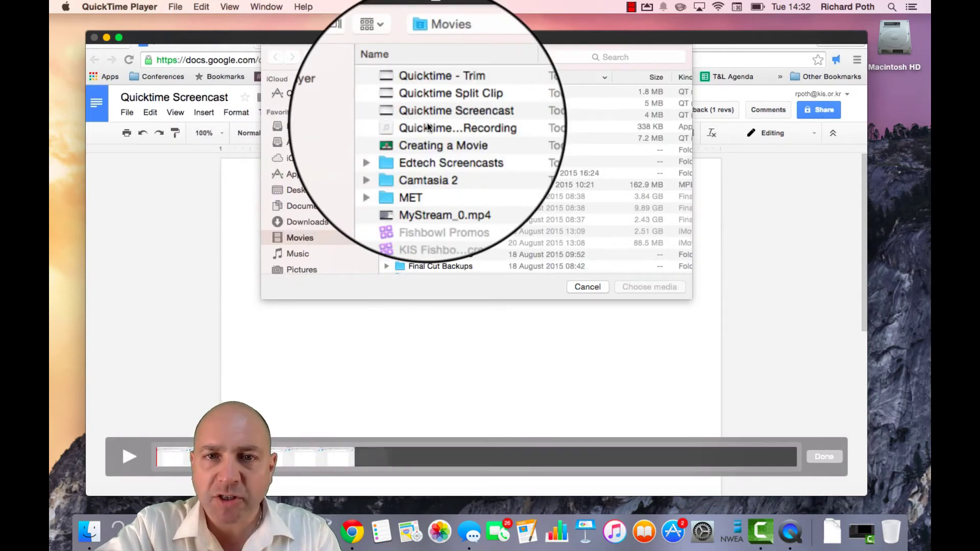
scroll(444, 132, down, 1)
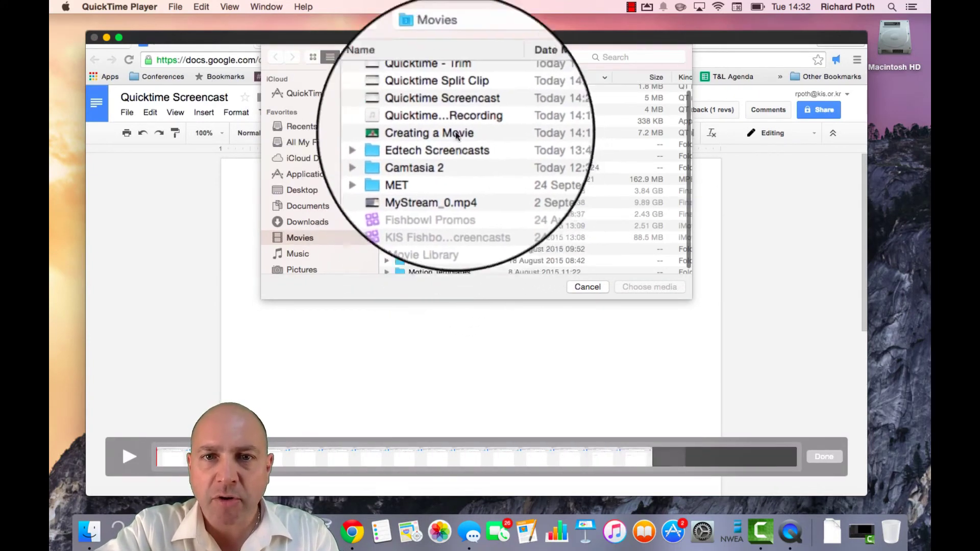
click(434, 133)
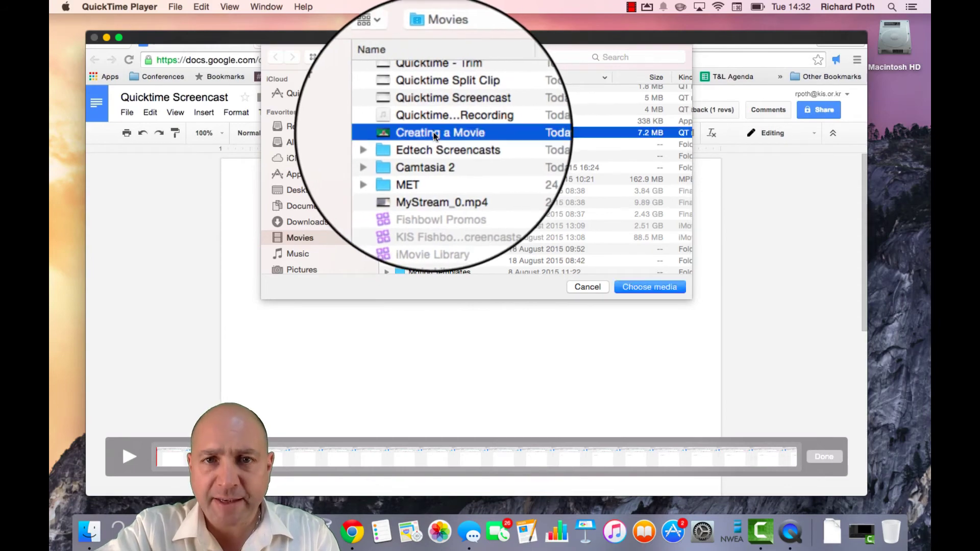
click(651, 287)
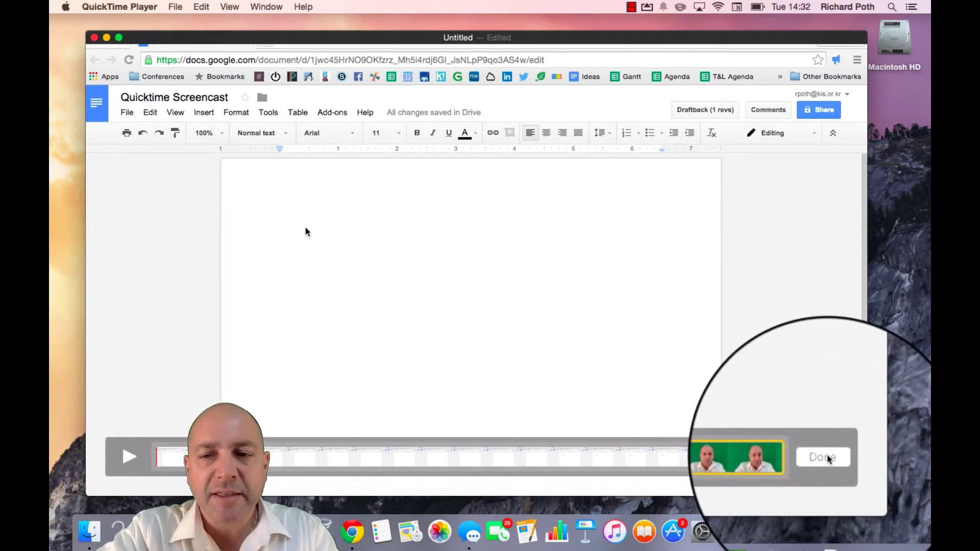
click(823, 457)
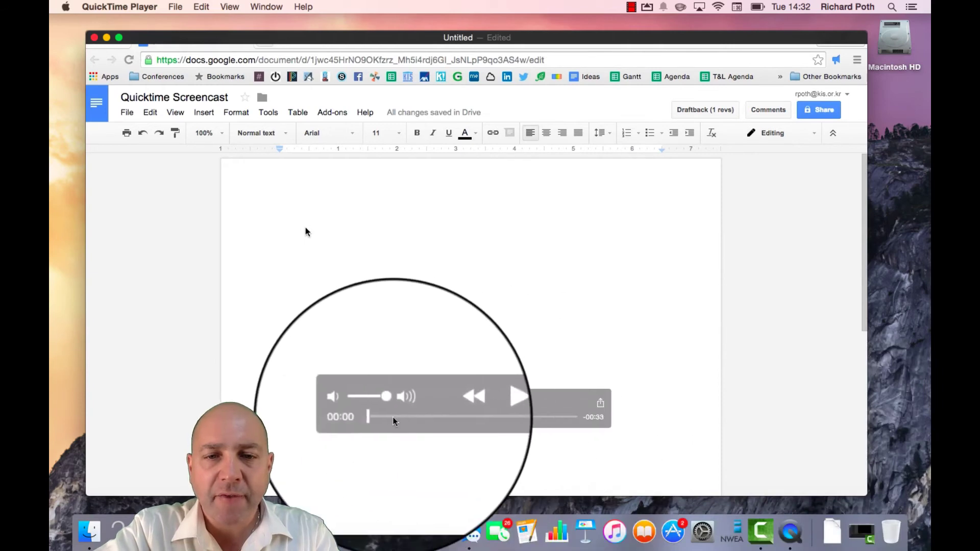
drag(376, 417, 542, 415)
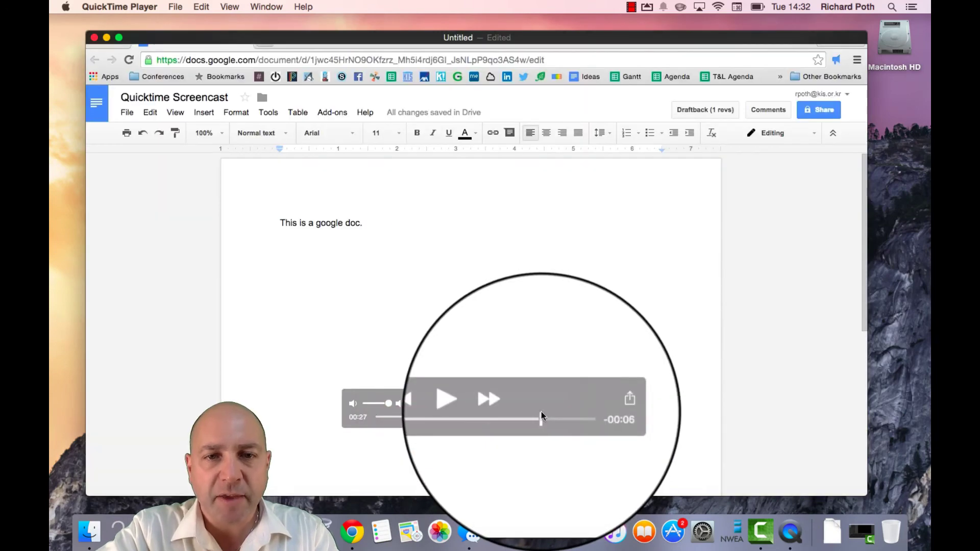